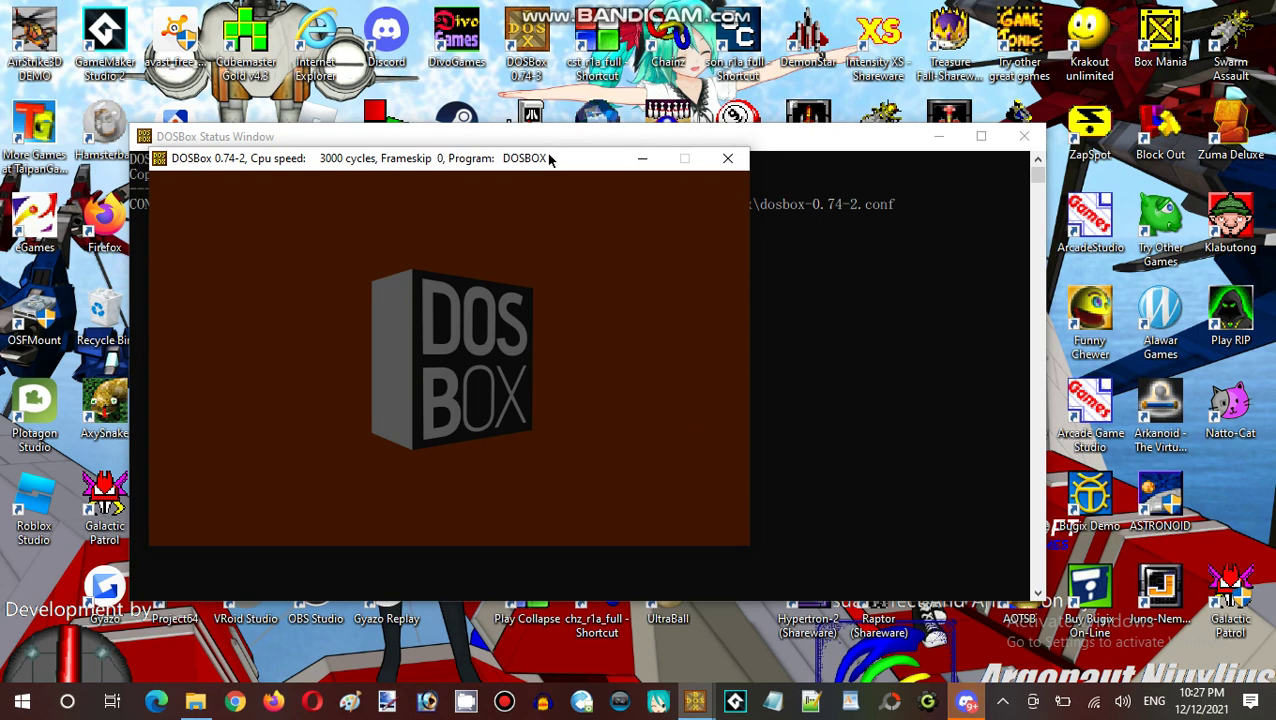
# Step: Mount d:\games\3dimpact as drive D, switch to D: and launch 'impact'
pyautogui.moveTo(550, 160); pyautogui.dragTo(742, 145)
pyautogui.write('mount d d:\\games\\3dimpa')
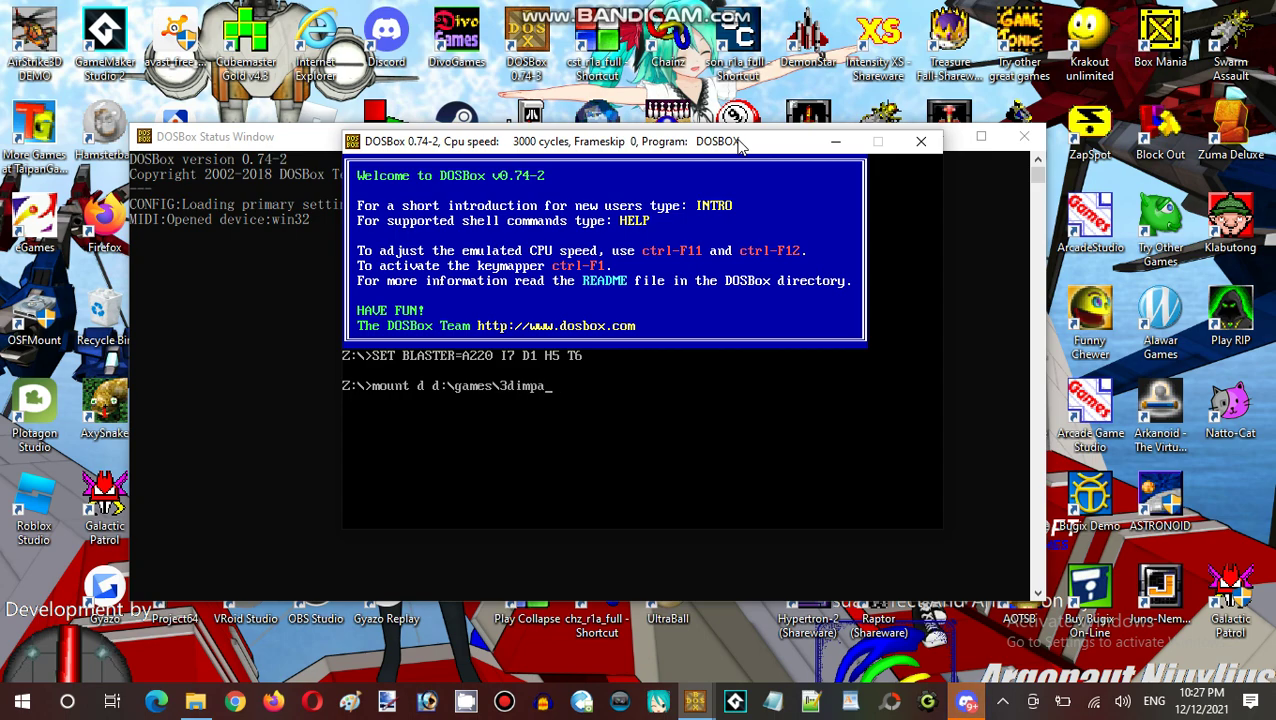
pyautogui.write('ct')
pyautogui.press('Return')
pyautogui.write('d:')
pyautogui.write('impact')
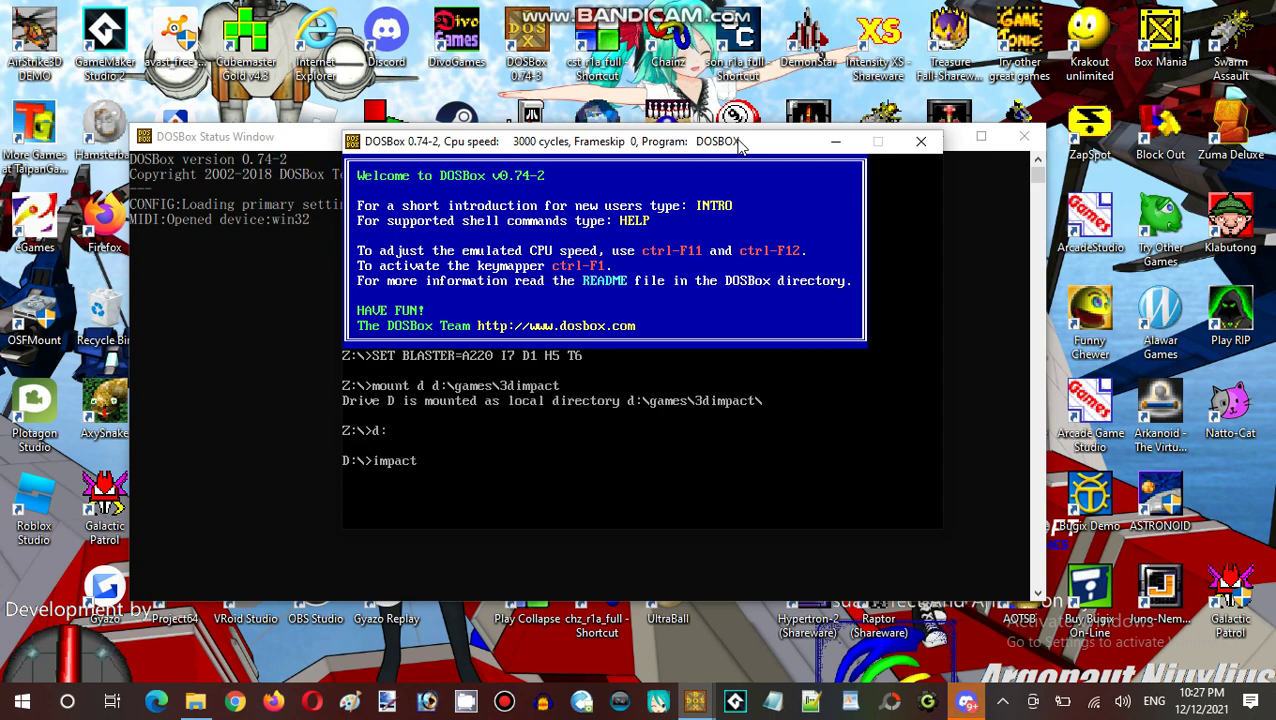
pyautogui.press('Return')
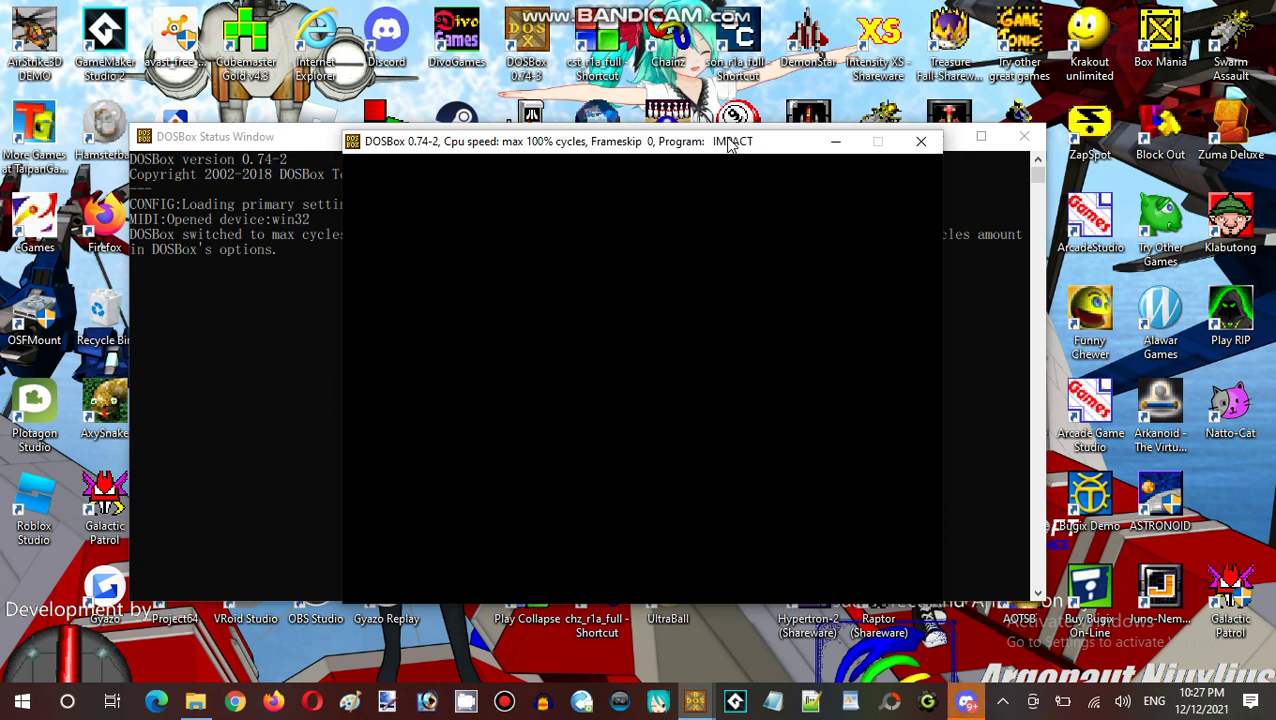
# Step: Move the DOSBox window higher while the Asteroid Impact title screen loads
pyautogui.moveTo(733, 147); pyautogui.dragTo(742, 116)
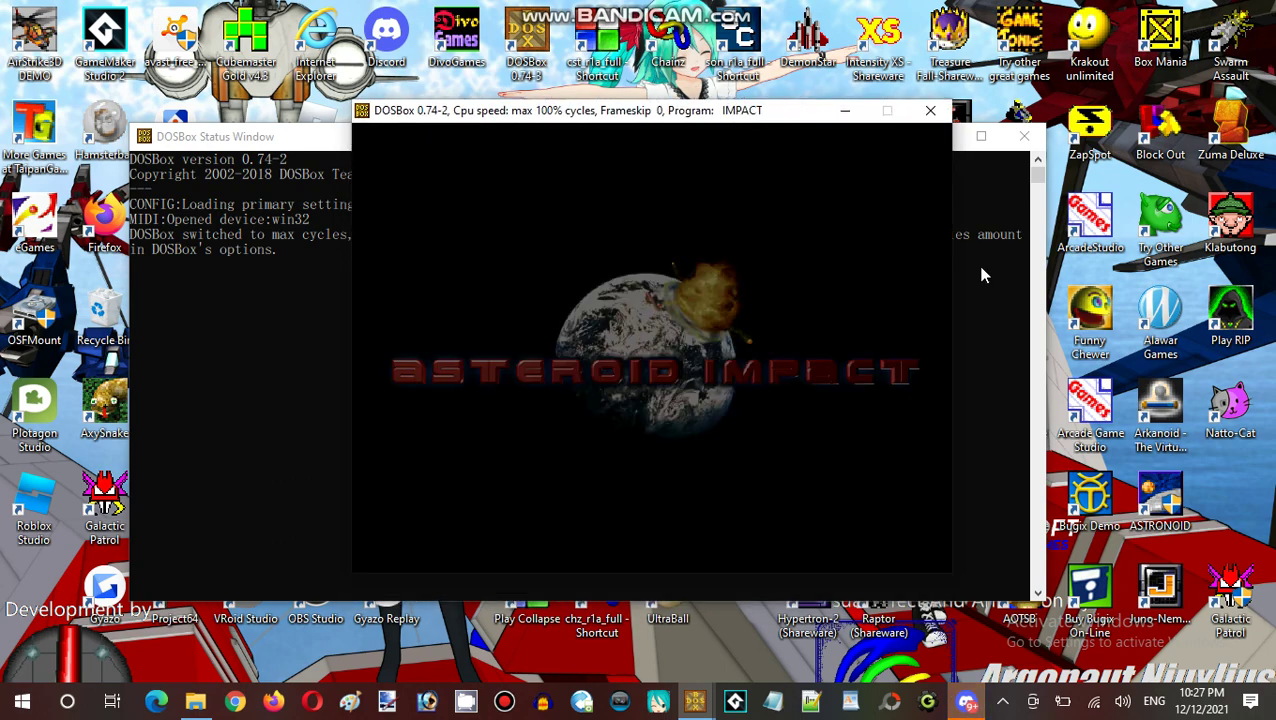